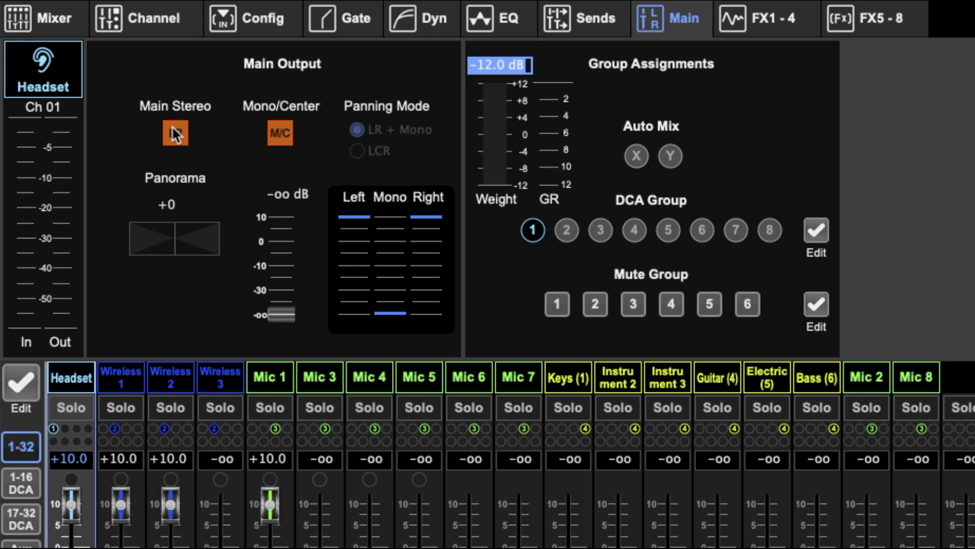
# - Take the Headset channel off main stereo LR and try its mono/center level up, then back off
pyautogui.click(173, 129)
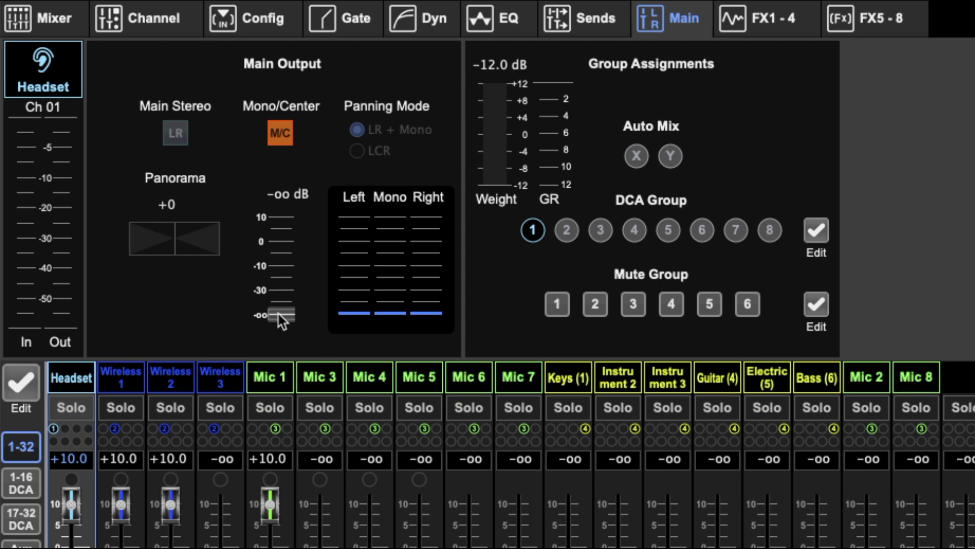
pyautogui.moveTo(279, 313); pyautogui.dragTo(277, 237)
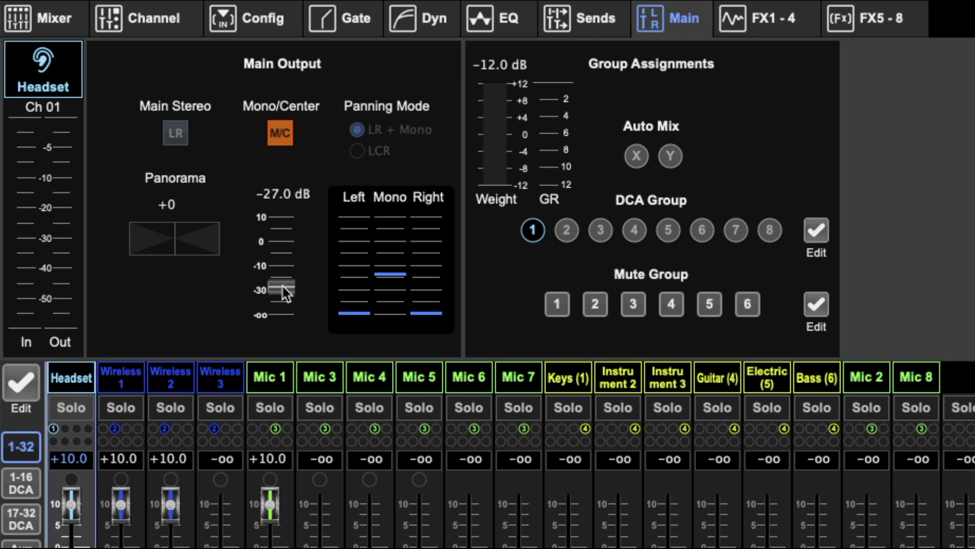
pyautogui.moveTo(284, 292); pyautogui.dragTo(283, 425)
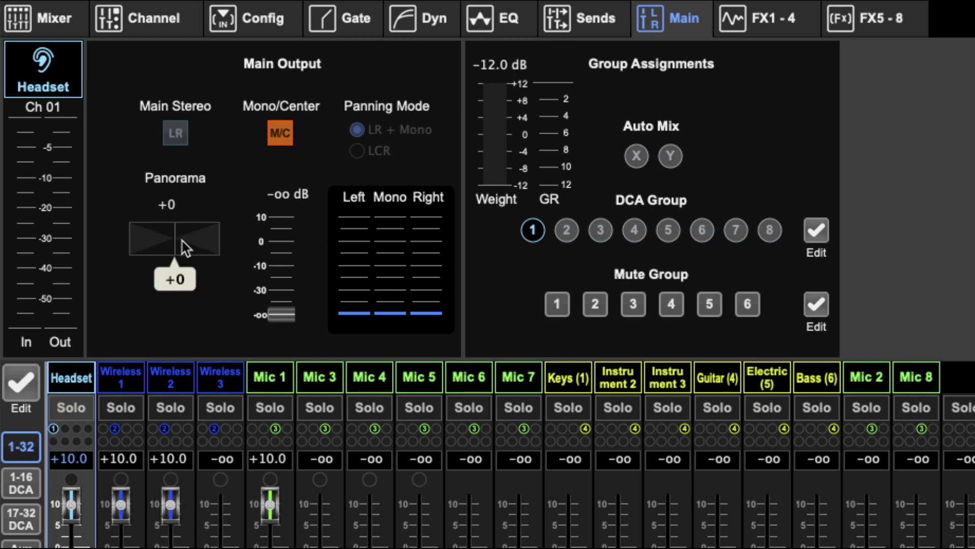
# - Re-route Headset to main stereo LR, pan it left and back to centre, and adjust fader and mono/center level
pyautogui.click(179, 126)
pyautogui.moveTo(179, 242)
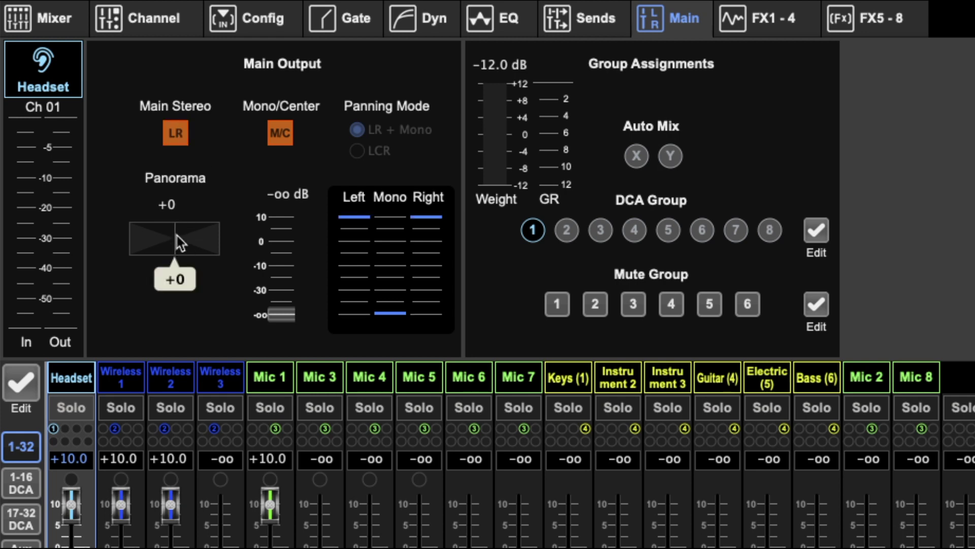
pyautogui.moveTo(178, 242); pyautogui.dragTo(61, 245)
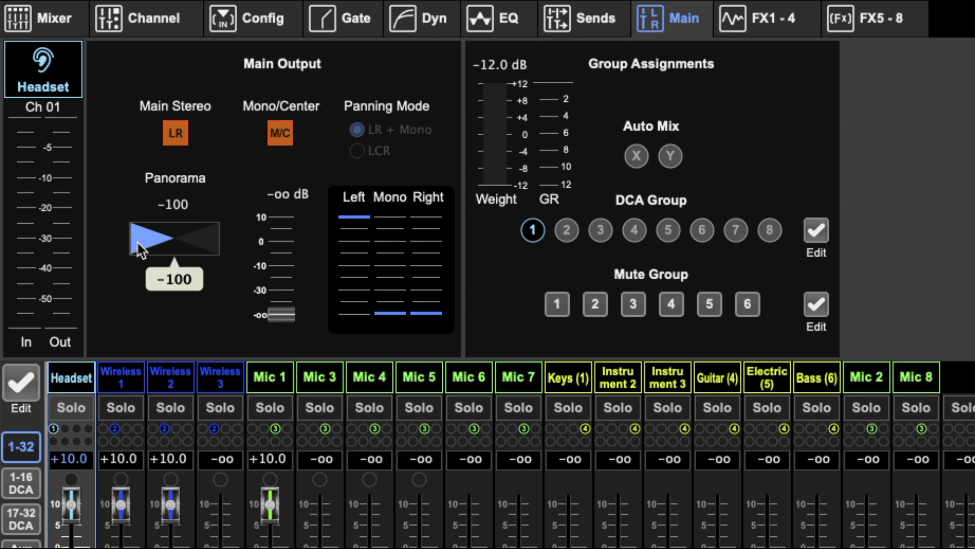
pyautogui.moveTo(144, 254); pyautogui.dragTo(271, 249)
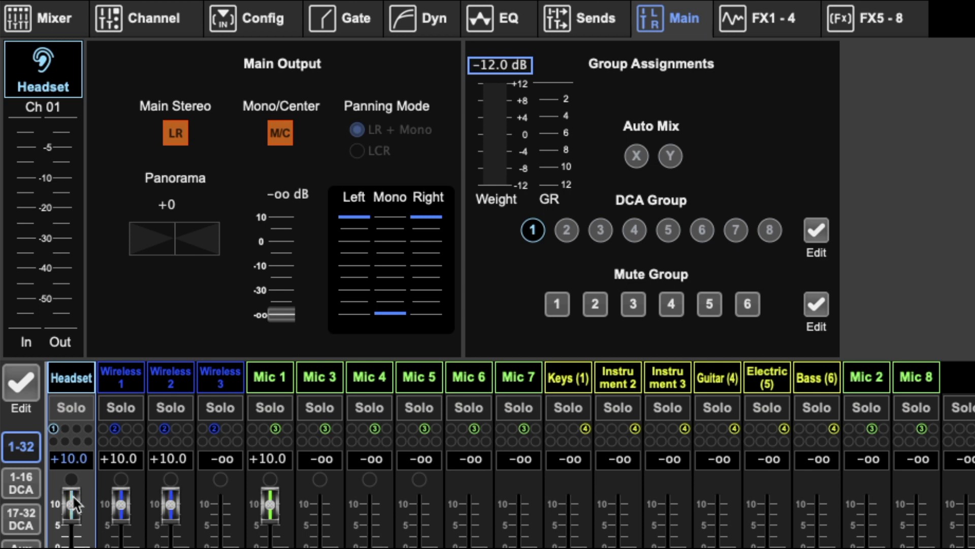
pyautogui.moveTo(71, 505)
pyautogui.mouseDown()
pyautogui.moveTo(72, 548)
pyautogui.moveTo(72, 503)
pyautogui.mouseUp()
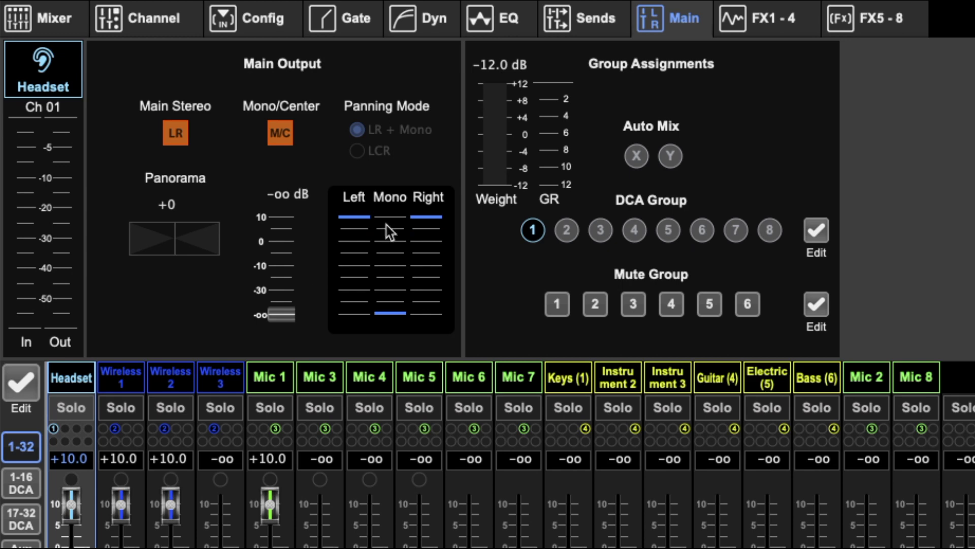
pyautogui.moveTo(281, 316); pyautogui.dragTo(281, 455)
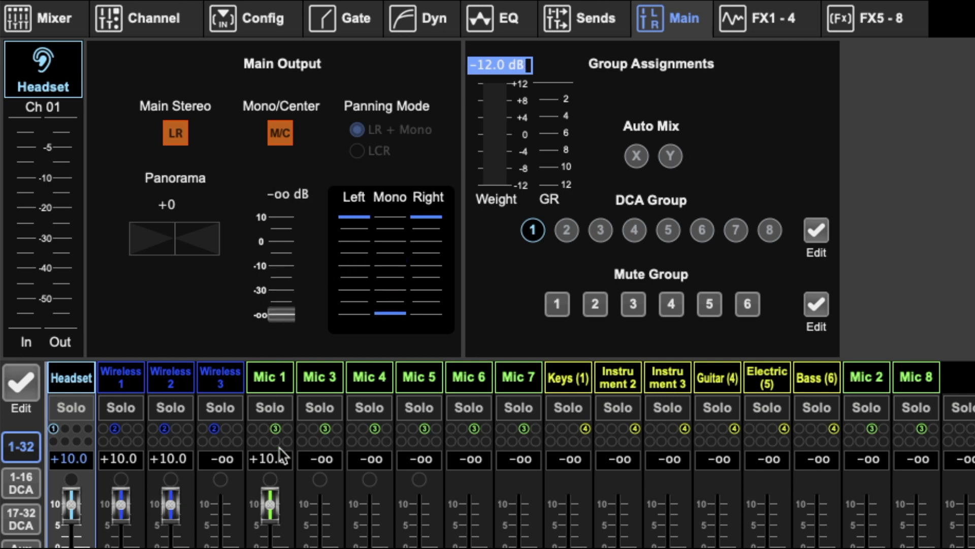
pyautogui.click(179, 241)
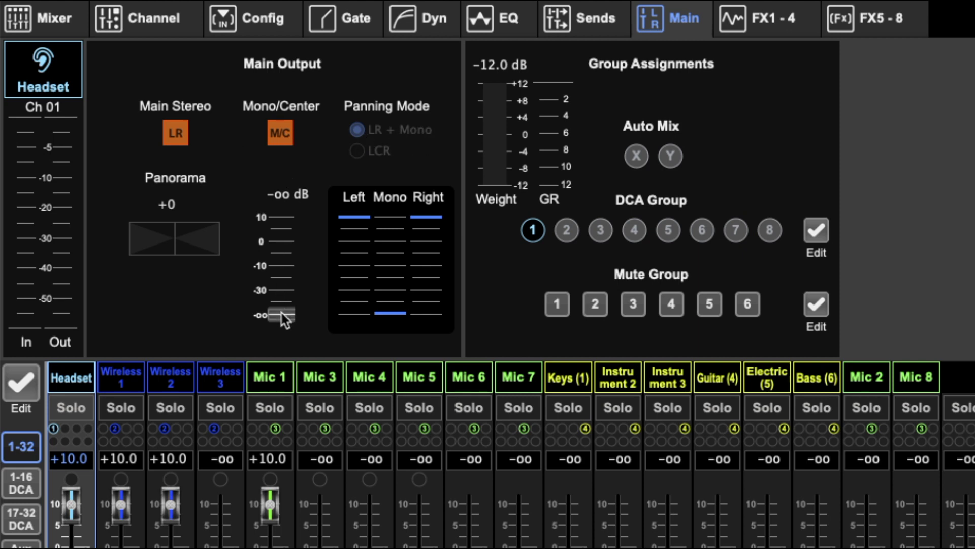
pyautogui.moveTo(282, 313)
pyautogui.mouseDown()
pyautogui.moveTo(283, 218)
pyautogui.moveTo(279, 331)
pyautogui.mouseUp()
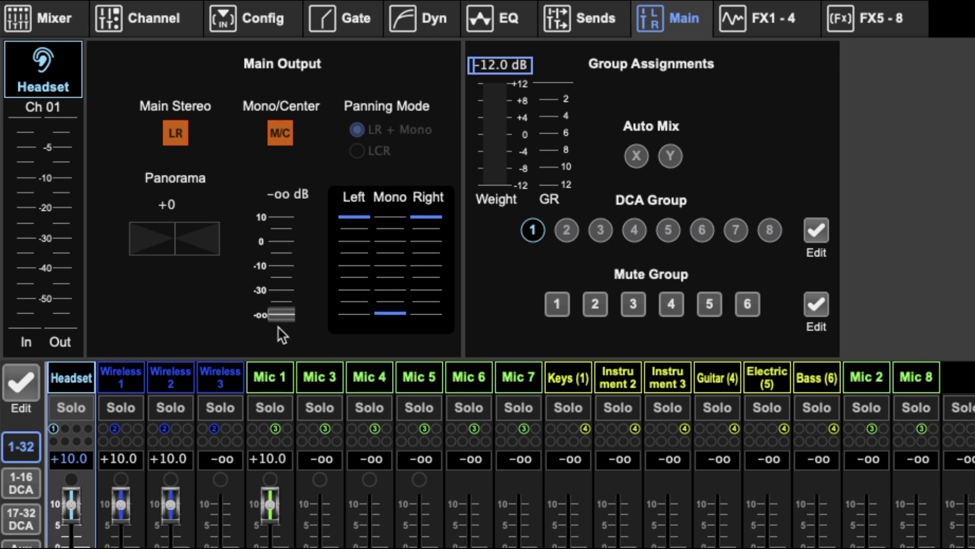
pyautogui.click(286, 139)
pyautogui.click(286, 139)
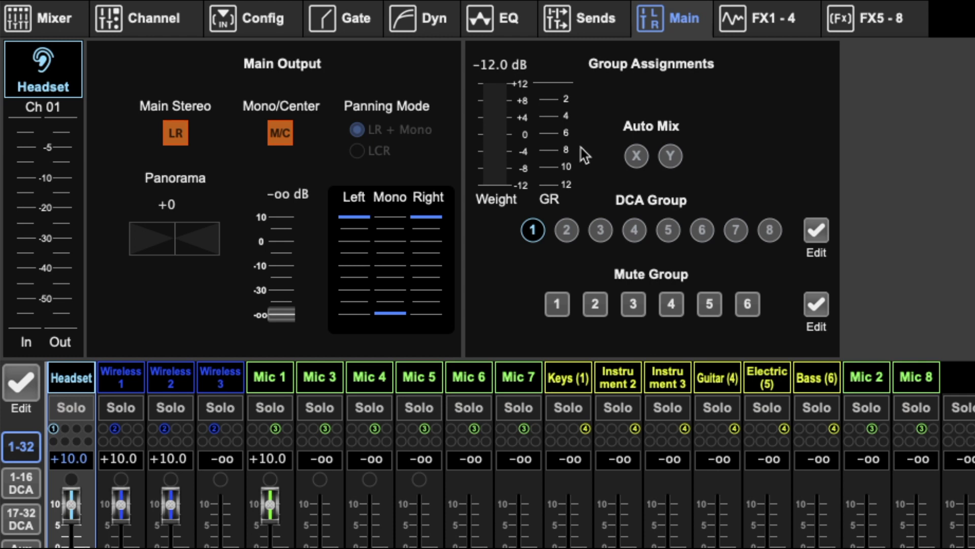
# - Select Mic 3, Mic 4, Mic 6, then Mic 5 (Ch 08), dismissing its name/colour popup
pyautogui.click(321, 389)
pyautogui.click(380, 381)
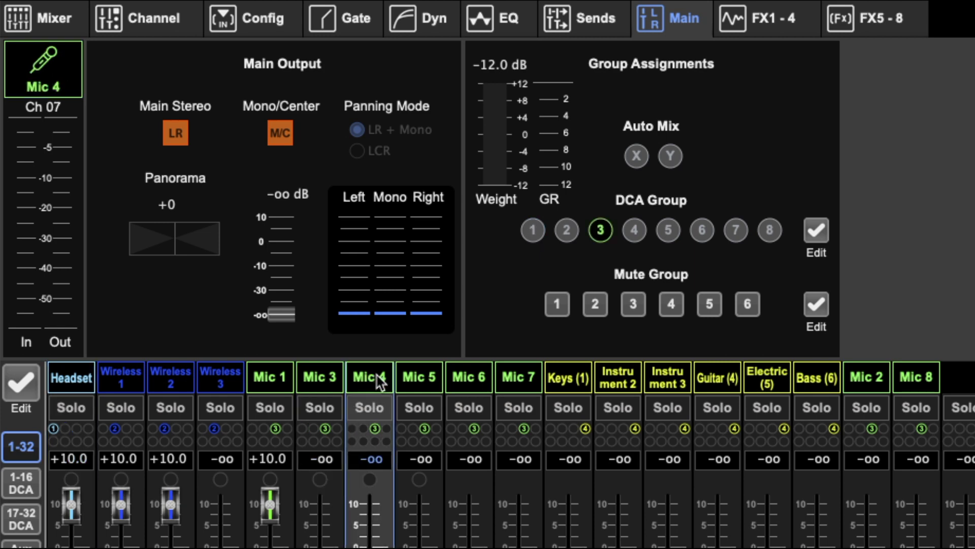
pyautogui.click(469, 382)
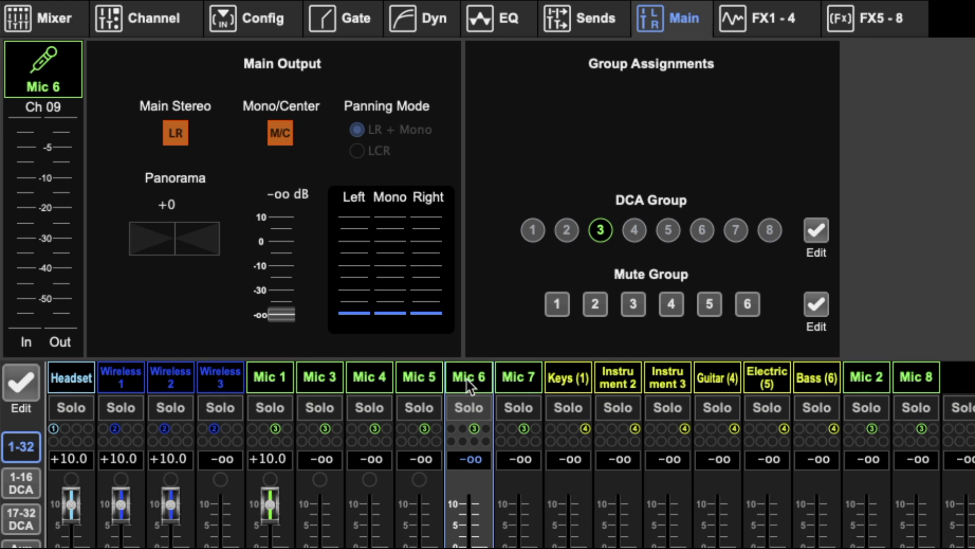
pyautogui.click(422, 382)
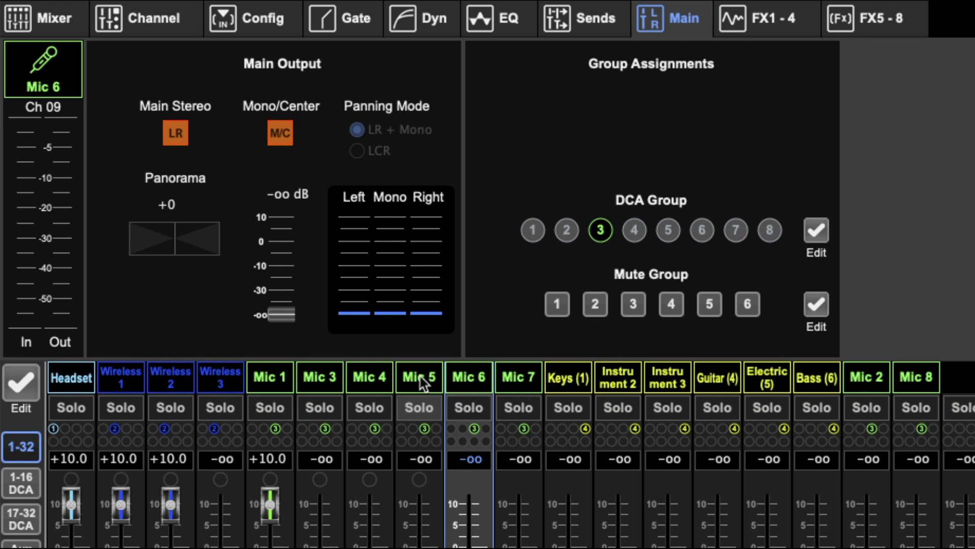
pyautogui.click(422, 382)
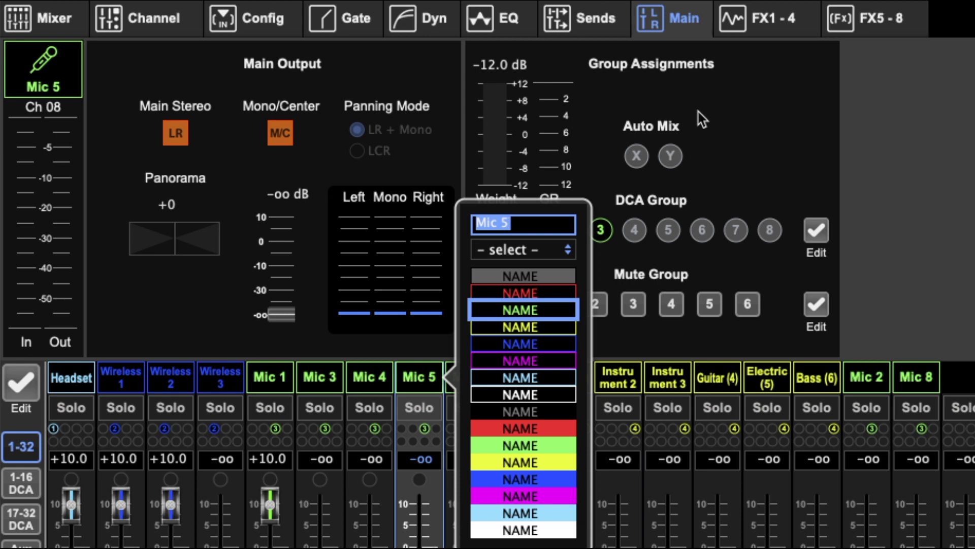
pyautogui.click(736, 93)
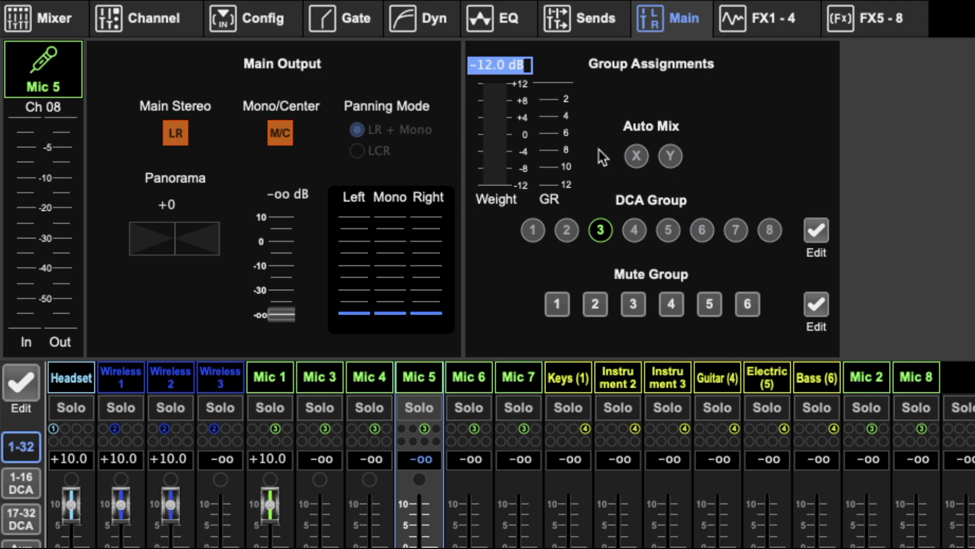
pyautogui.moveTo(503, 162); pyautogui.dragTo(493, 138)
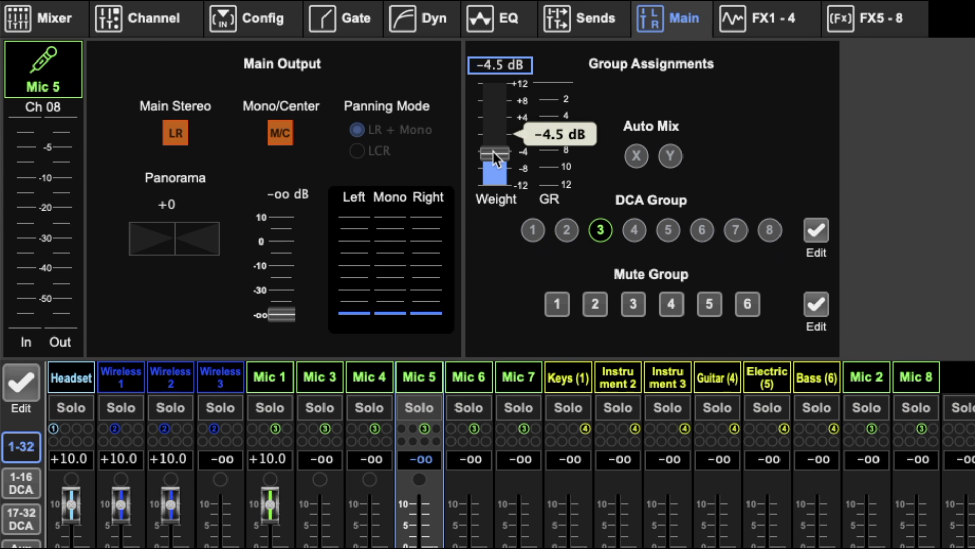
pyautogui.moveTo(495, 159); pyautogui.dragTo(499, 298)
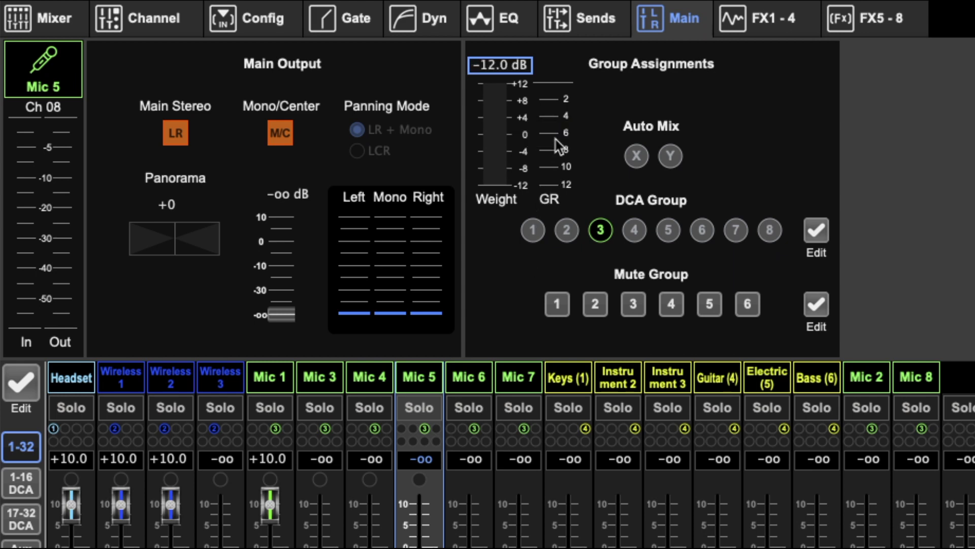
pyautogui.click(635, 157)
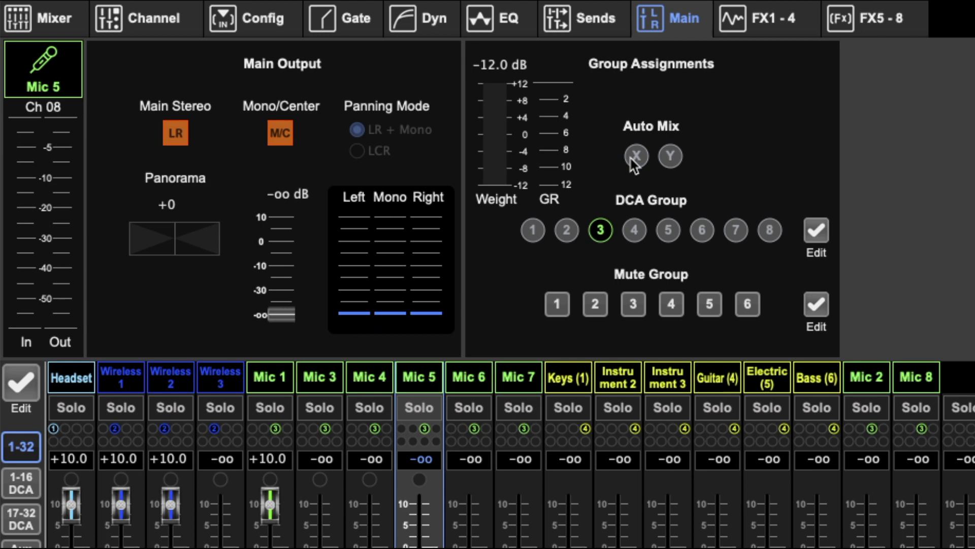
pyautogui.click(673, 158)
pyautogui.click(636, 156)
pyautogui.click(674, 159)
pyautogui.click(637, 156)
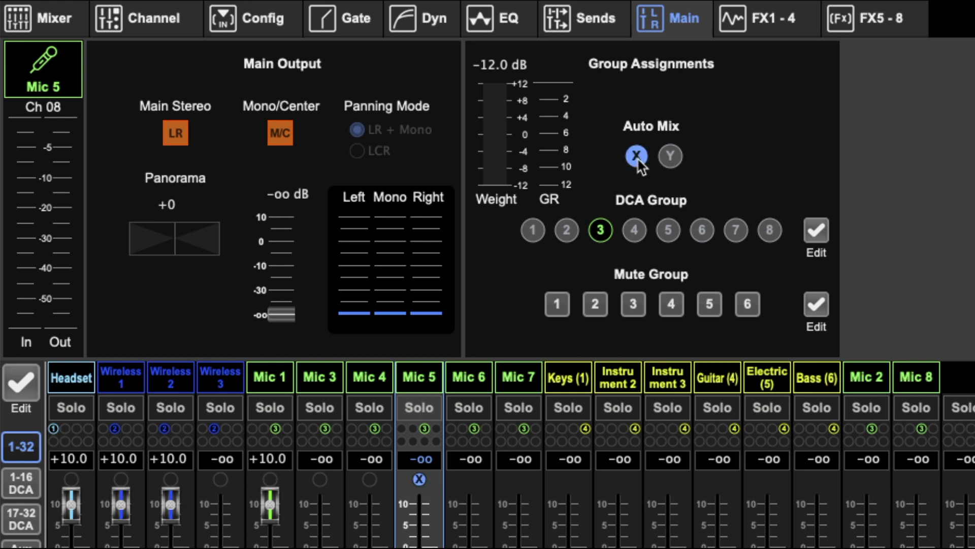
pyautogui.click(636, 156)
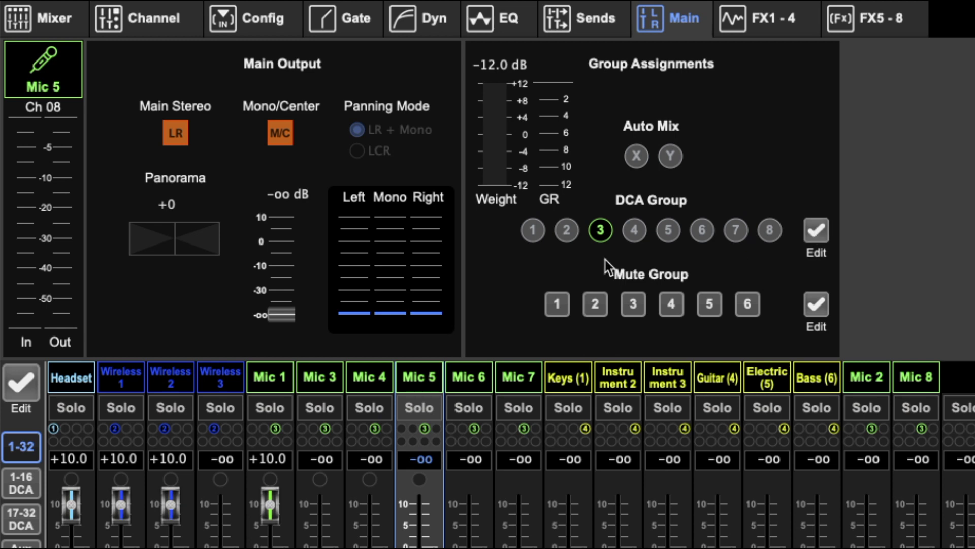
# - Show the 1-16 DCA bank, dismiss the Headset DCA name popup, and toggle Mic 5's DCA 4 on then off
pyautogui.click(24, 479)
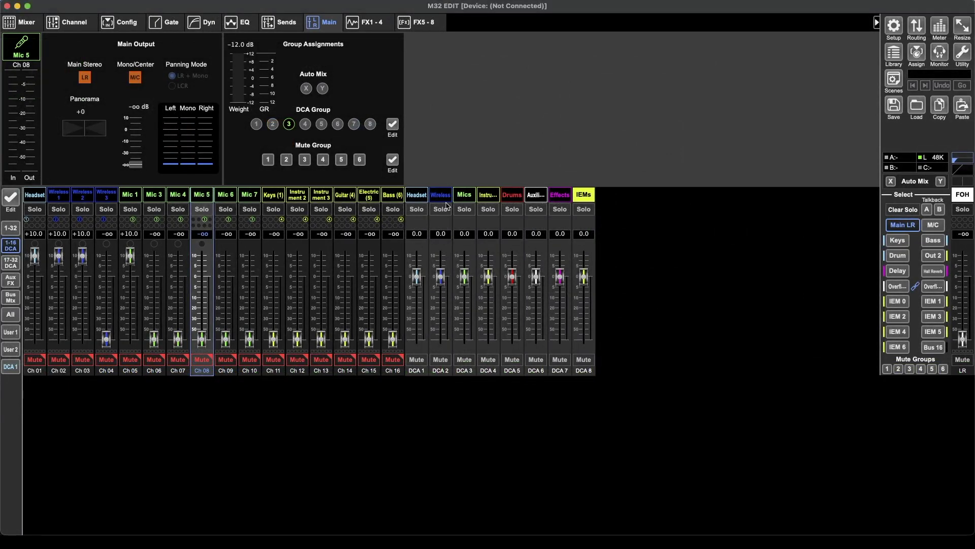
pyautogui.click(420, 196)
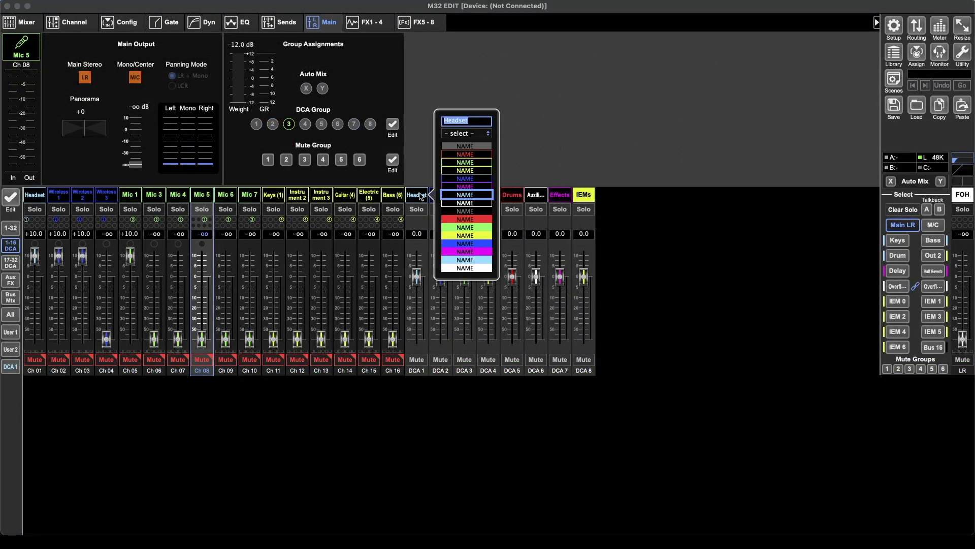
pyautogui.click(422, 196)
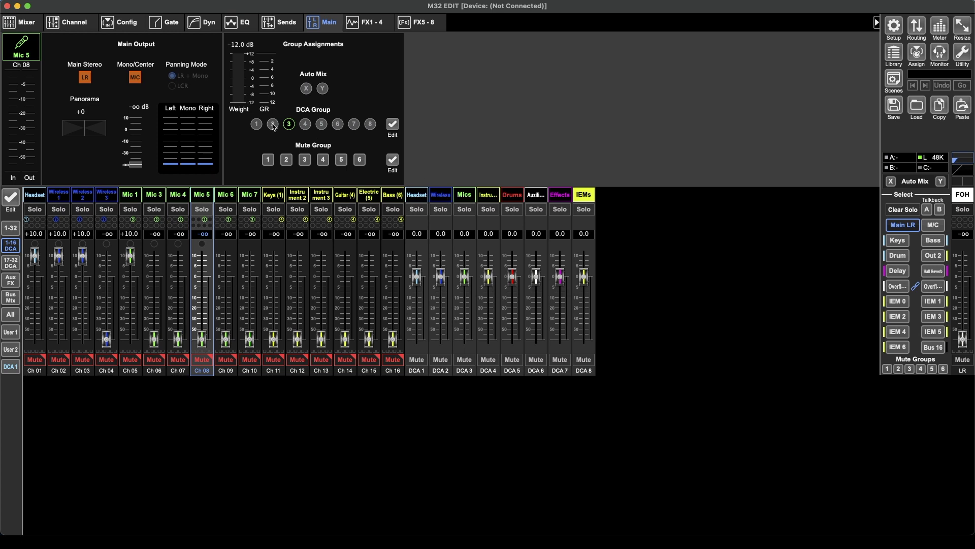
pyautogui.click(306, 126)
pyautogui.click(306, 126)
# - Toggle the DCA group editor, then assign Mic 5 to mute groups 1 and 2
pyautogui.click(394, 125)
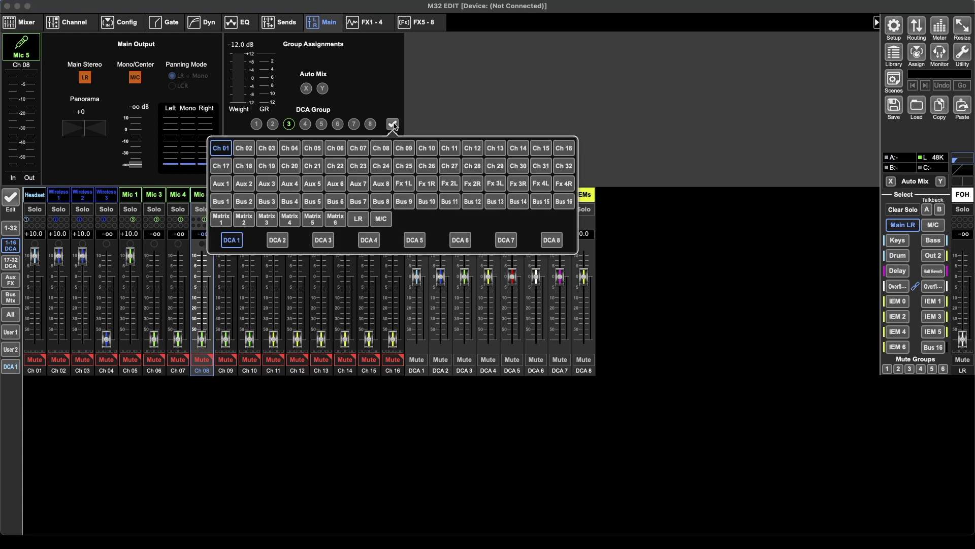
pyautogui.click(394, 125)
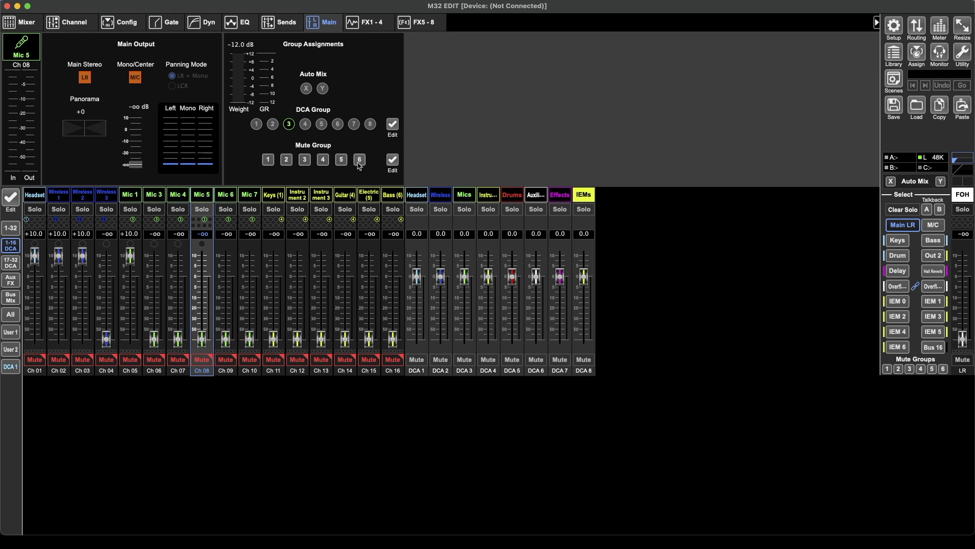
pyautogui.click(269, 161)
pyautogui.click(287, 160)
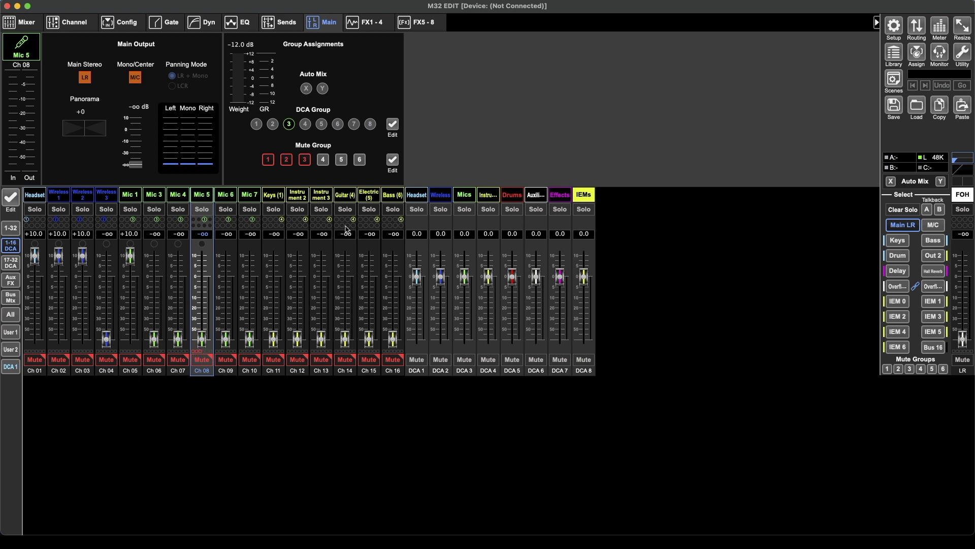
# - Review Mic 5's mute group and DCA assignment lists, then close both
pyautogui.click(394, 161)
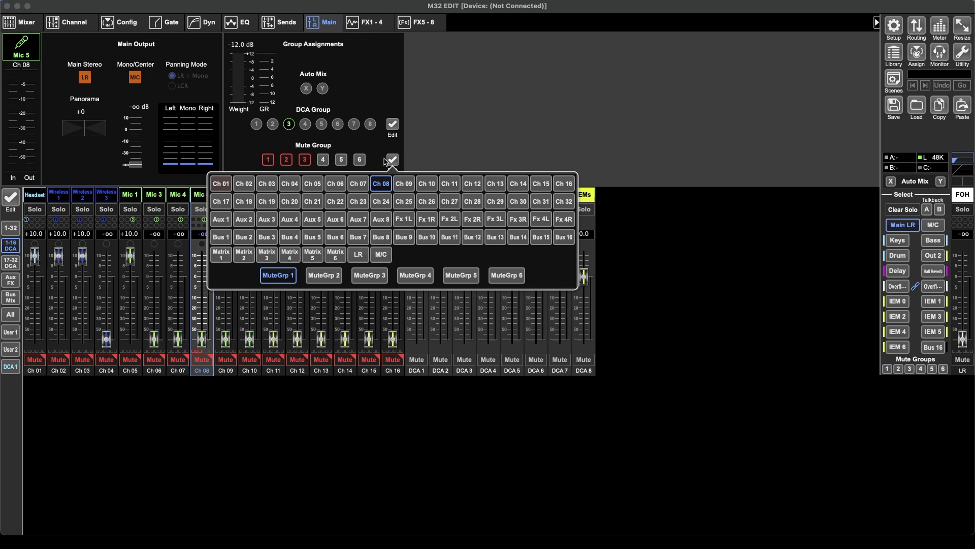
pyautogui.click(391, 160)
pyautogui.click(393, 126)
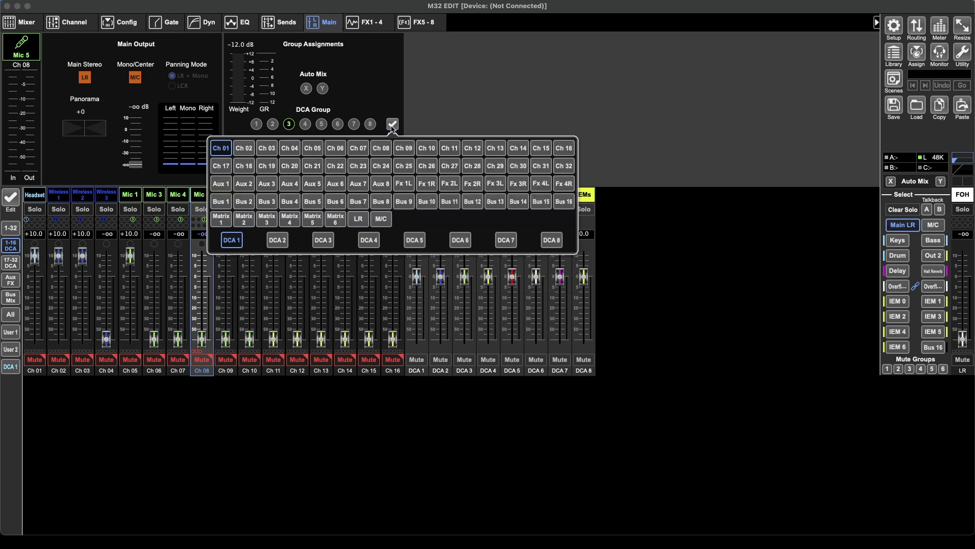
pyautogui.click(392, 126)
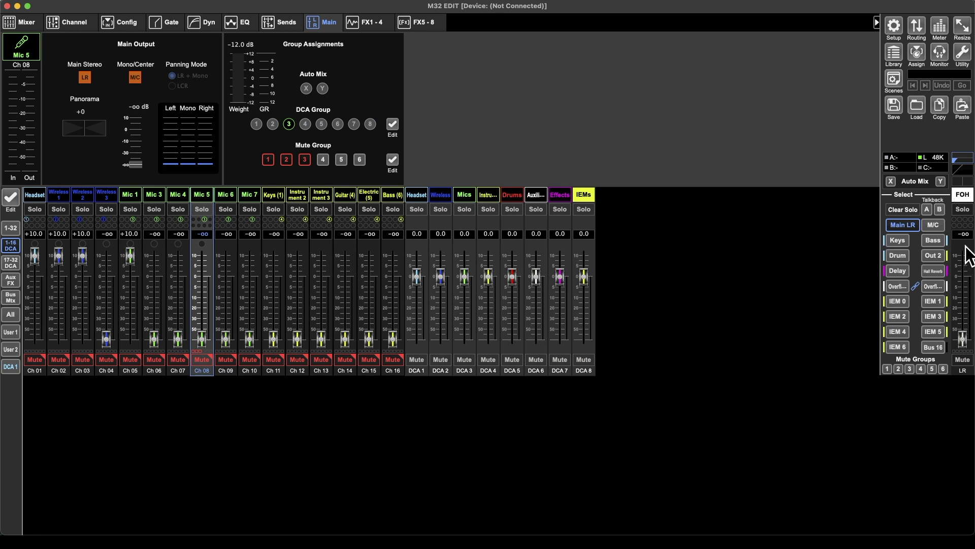
# - Show the Sub (M/C) levels, select Ch 12 Instrument 2, and toggle its M/C assignment until off
pyautogui.click(933, 225)
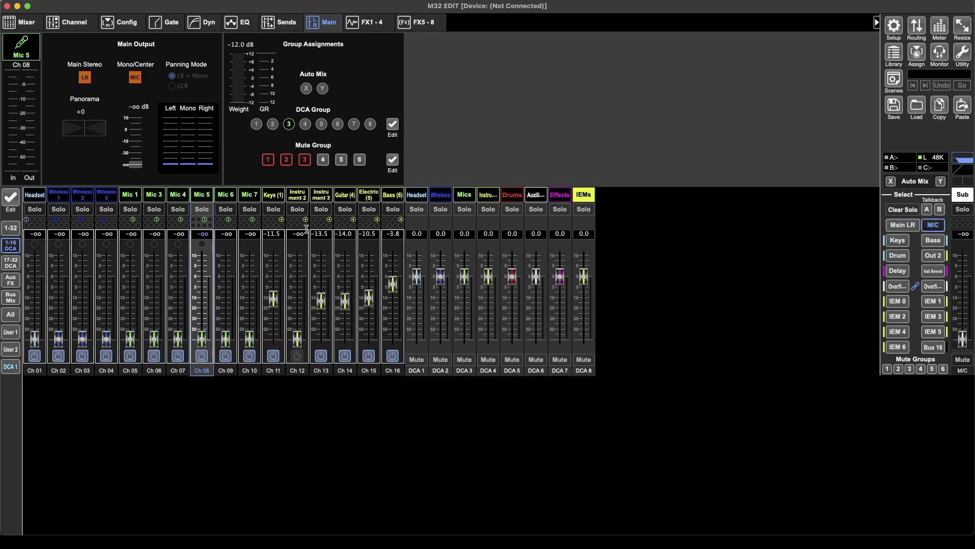
pyautogui.click(300, 193)
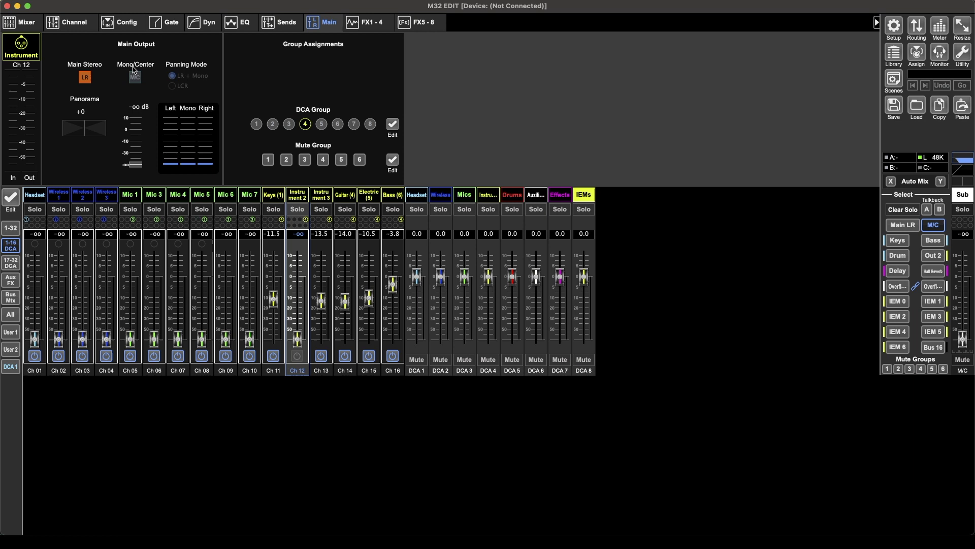
pyautogui.click(298, 357)
pyautogui.click(298, 357)
pyautogui.click(298, 357)
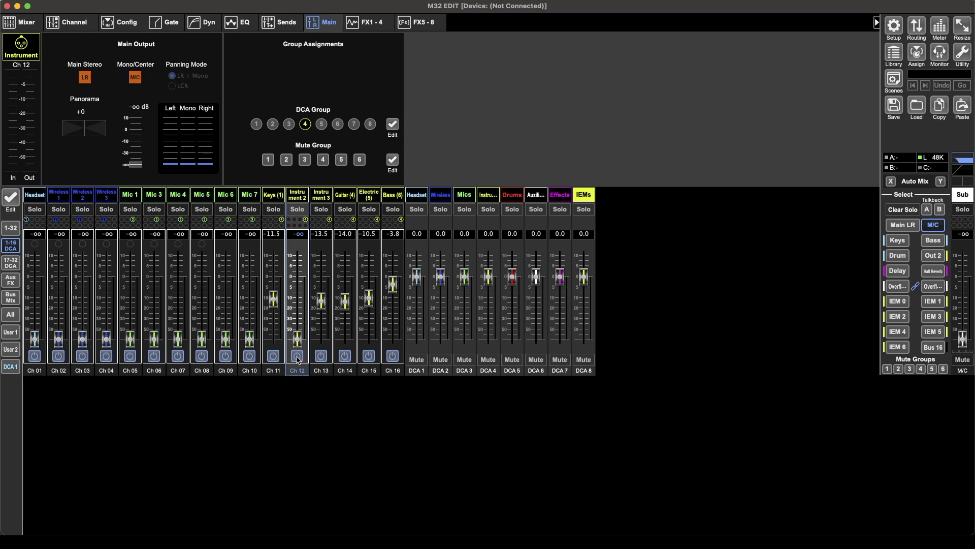
pyautogui.click(298, 357)
pyautogui.click(298, 358)
# - Switch to the Bus/Mtx layer, select Matrix 1 (Mothers Room), and open the Mixer overview
pyautogui.click(14, 302)
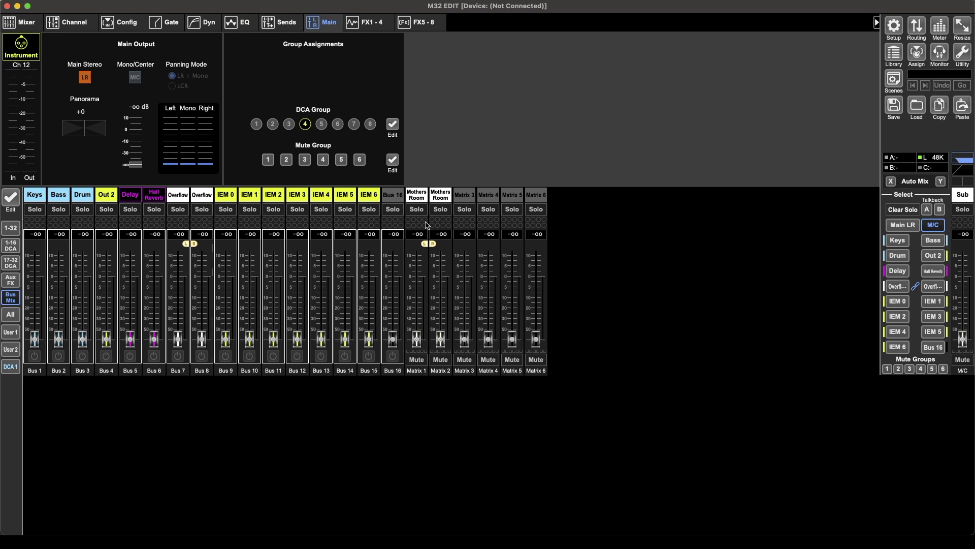
pyautogui.click(426, 205)
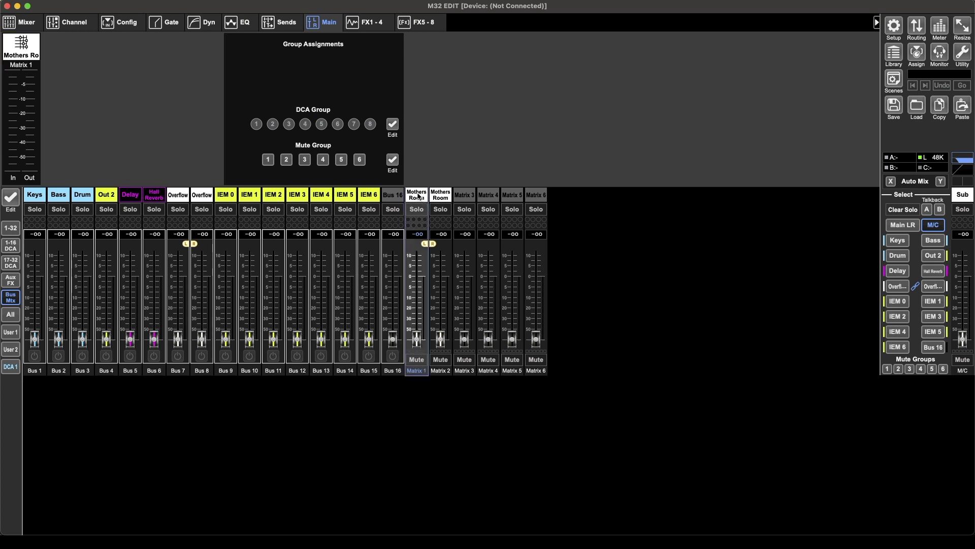
pyautogui.click(34, 26)
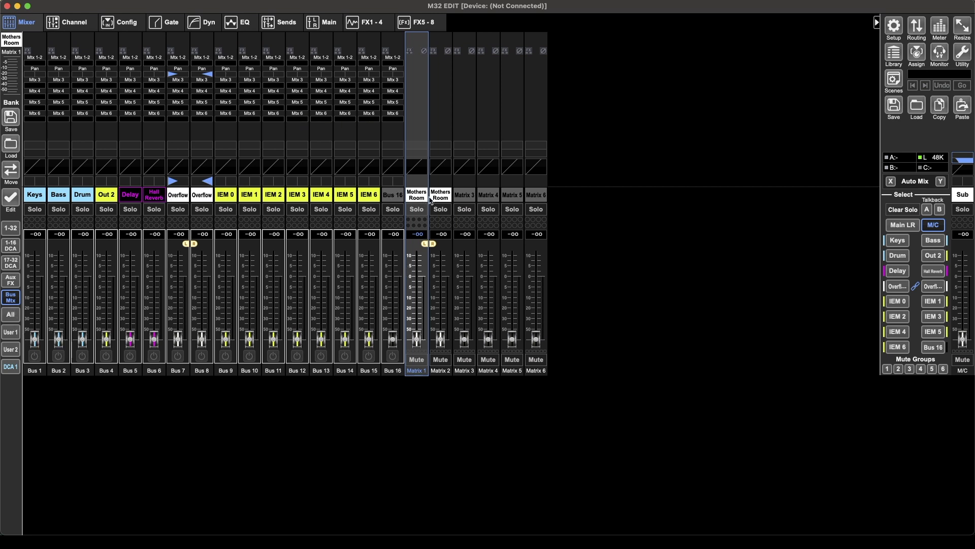
# - Select Bus 11 (IEM 2), view its Sends, switch to the All layer, and select the FOH LR strip
pyautogui.click(273, 195)
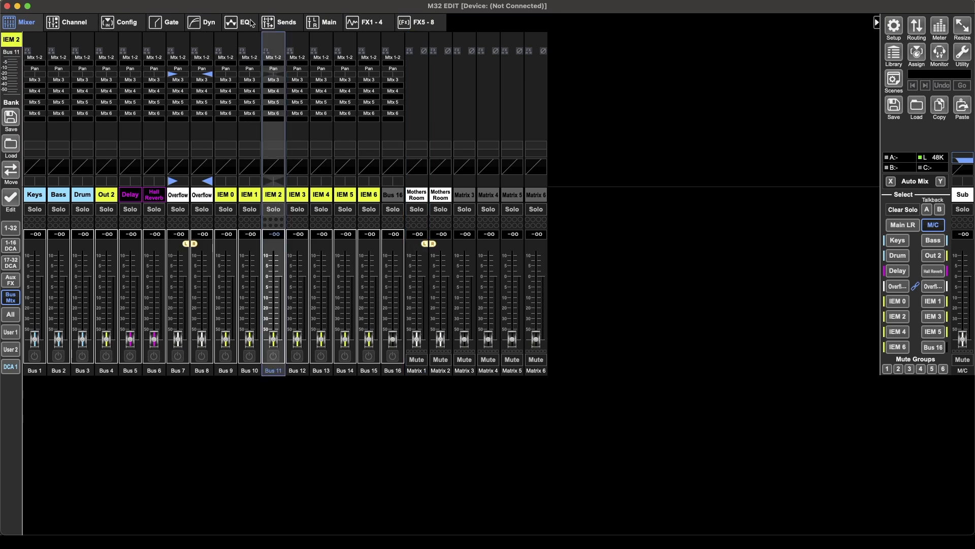
pyautogui.click(298, 23)
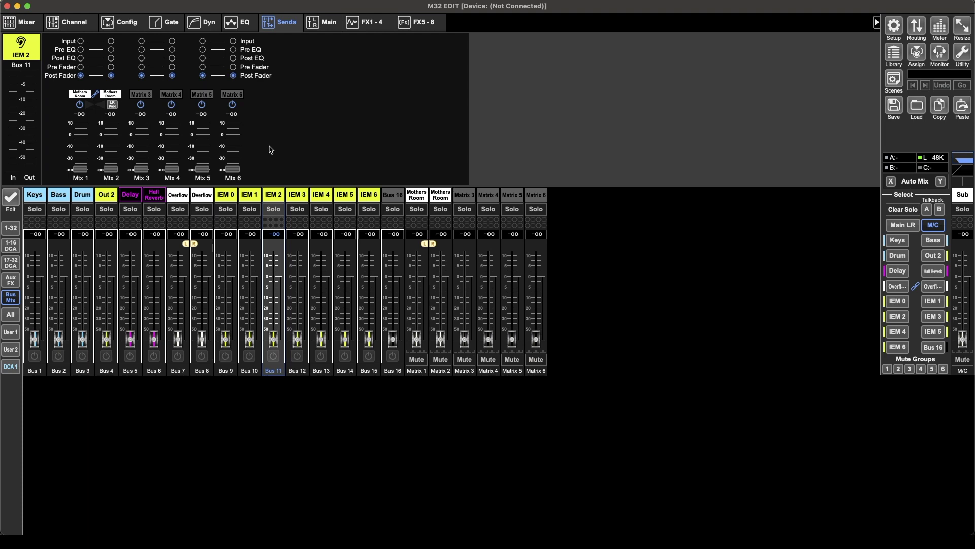
pyautogui.click(10, 314)
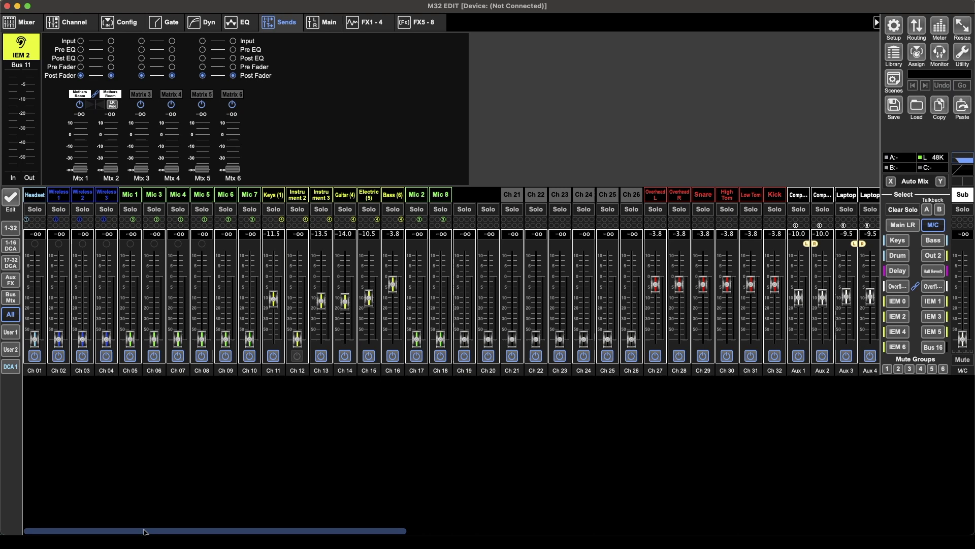
pyautogui.click(608, 531)
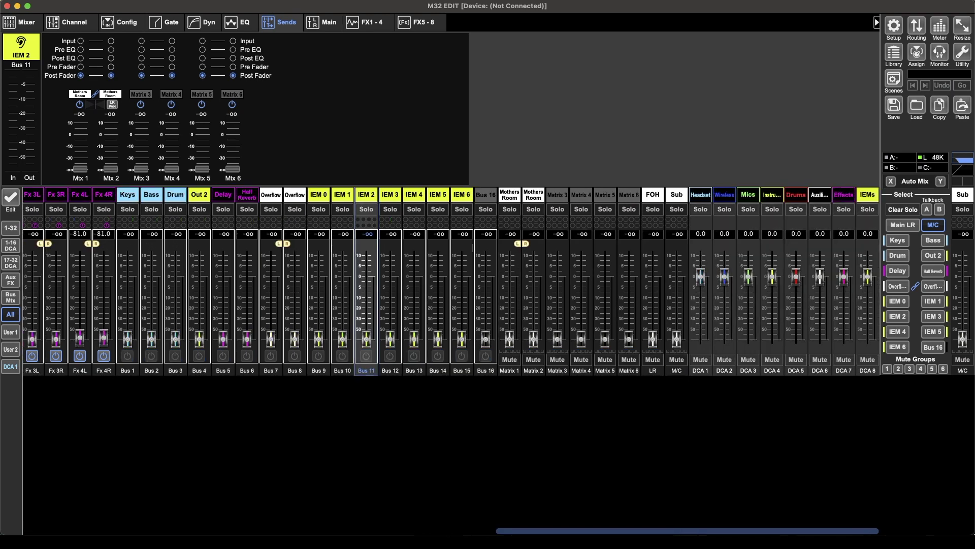
pyautogui.click(653, 195)
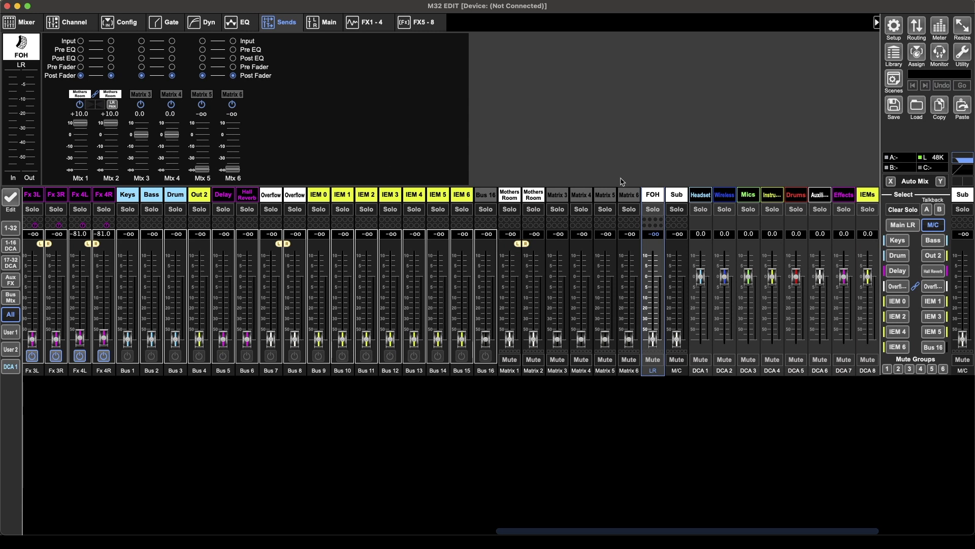
# - Select Sub (M/C), Matrix 4 and Matrix 5, view Matrix 5's Channel page, then return to the Mixer
pyautogui.click(678, 196)
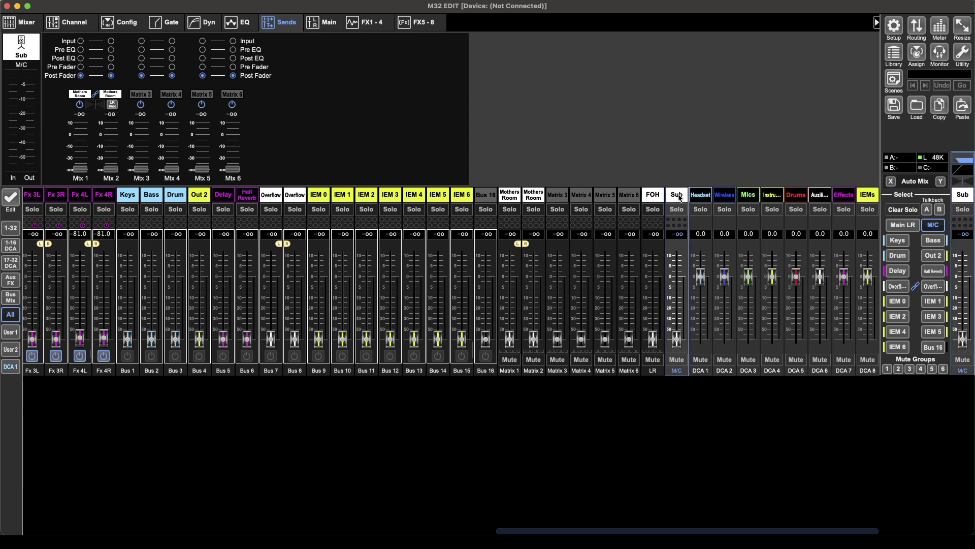
pyautogui.click(582, 196)
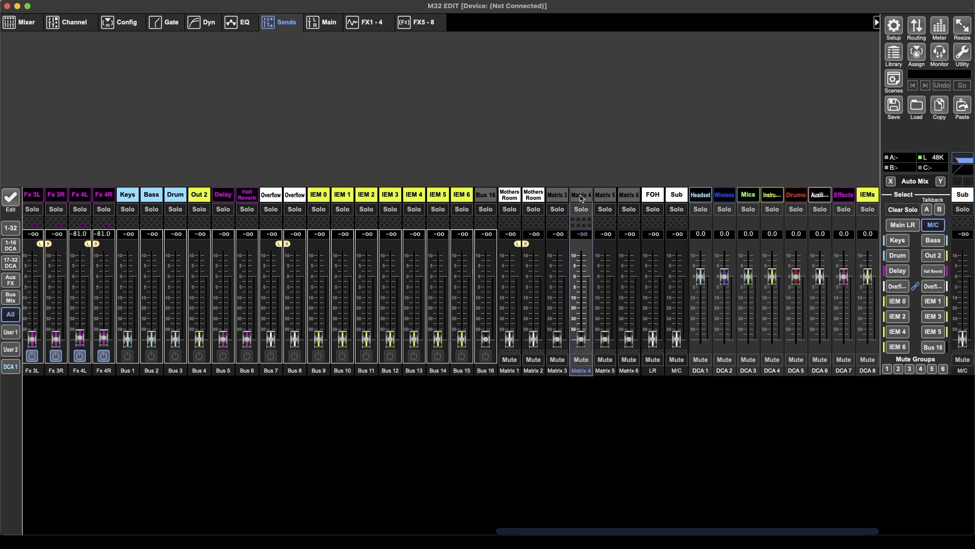
pyautogui.click(606, 198)
pyautogui.click(61, 22)
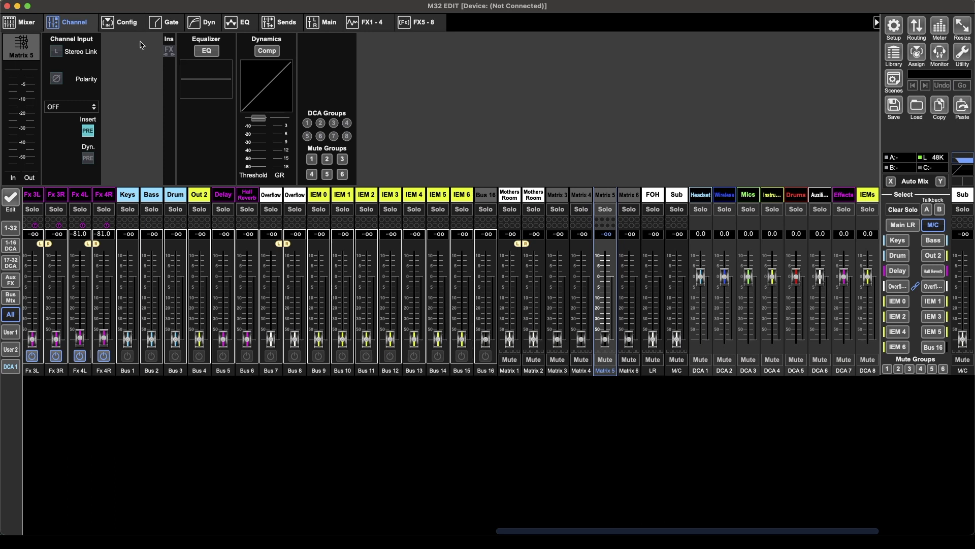
pyautogui.click(34, 25)
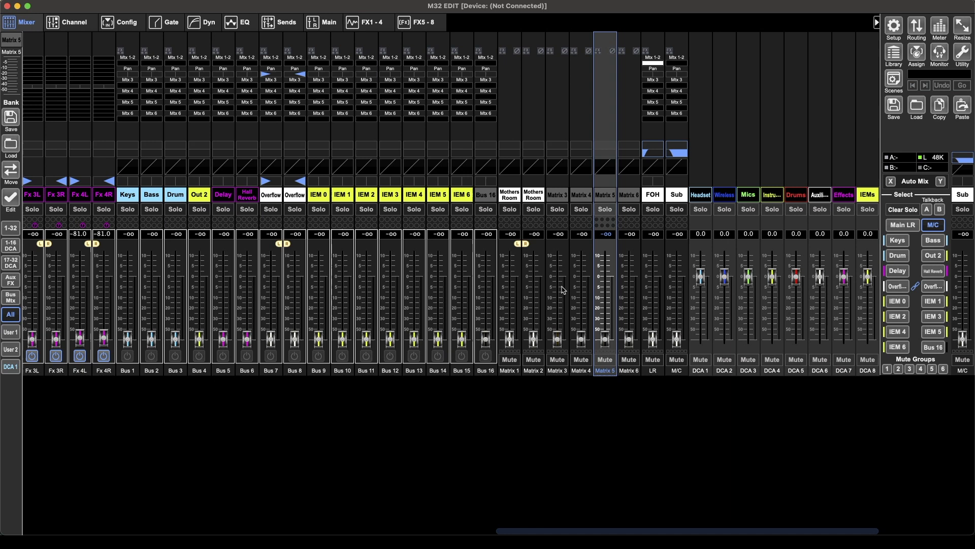
# - Select FOH and step through its Channel, Config, Gate, Dyn, EQ and Sends pages
pyautogui.click(653, 195)
pyautogui.click(59, 28)
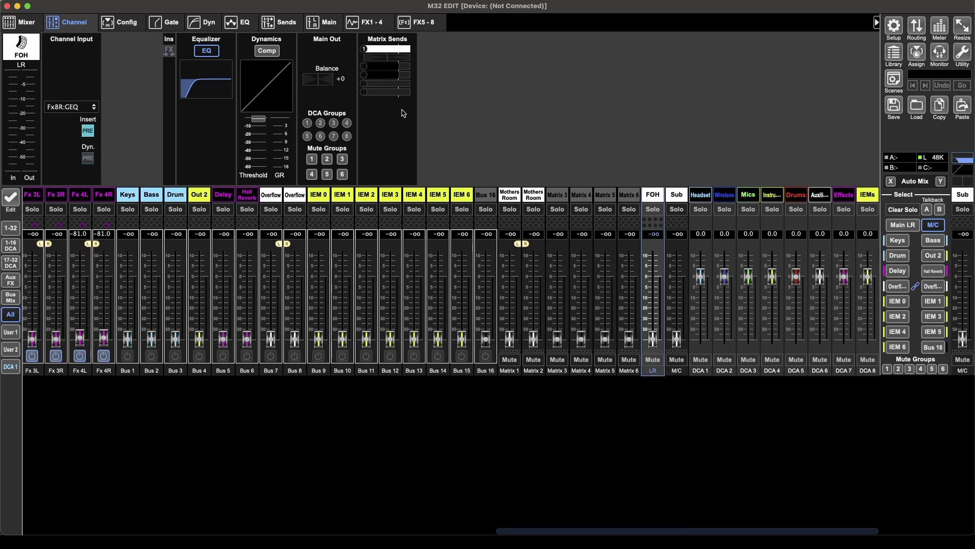
pyautogui.click(133, 25)
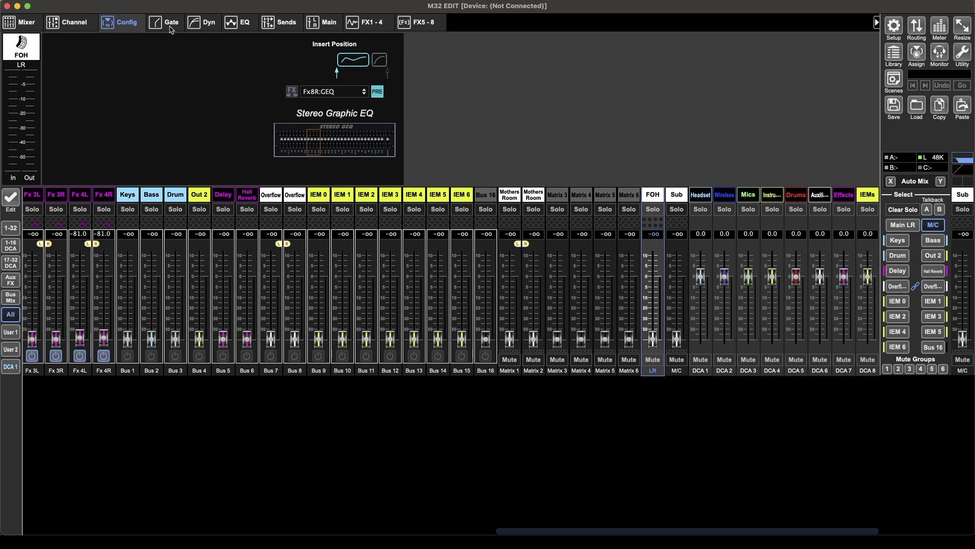
pyautogui.click(171, 28)
pyautogui.click(203, 23)
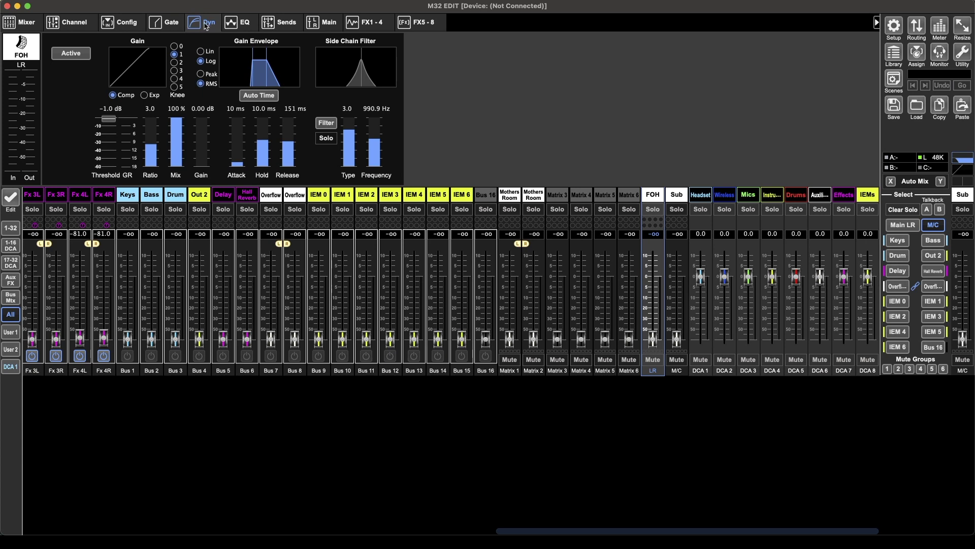
pyautogui.click(236, 24)
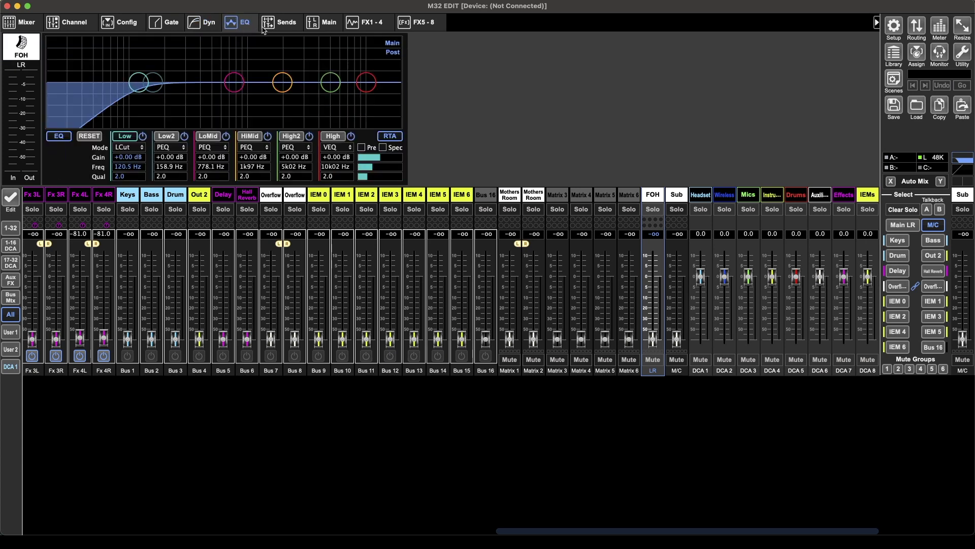
pyautogui.click(294, 27)
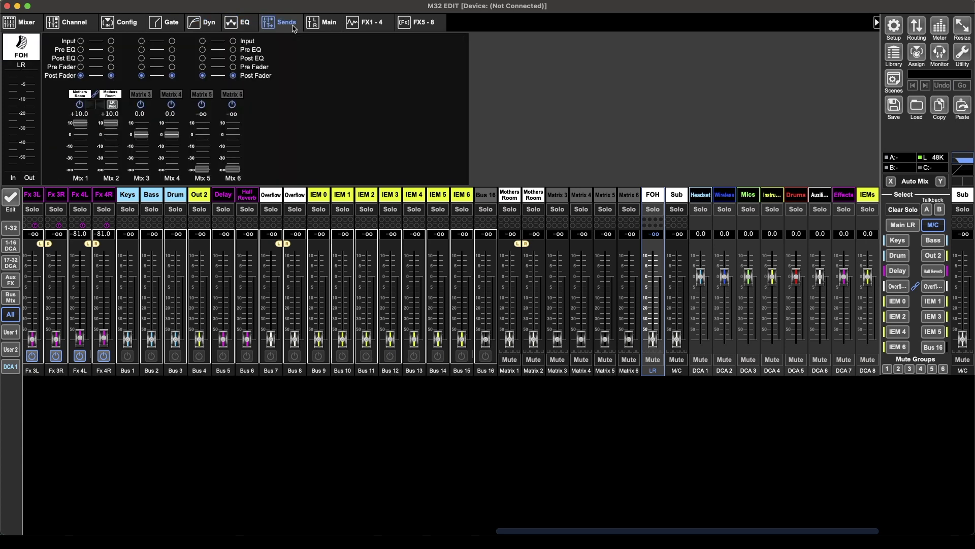
# - Compare the Sub and FOH EQ curves, then view FOH's Sends and Main pages
pyautogui.click(241, 23)
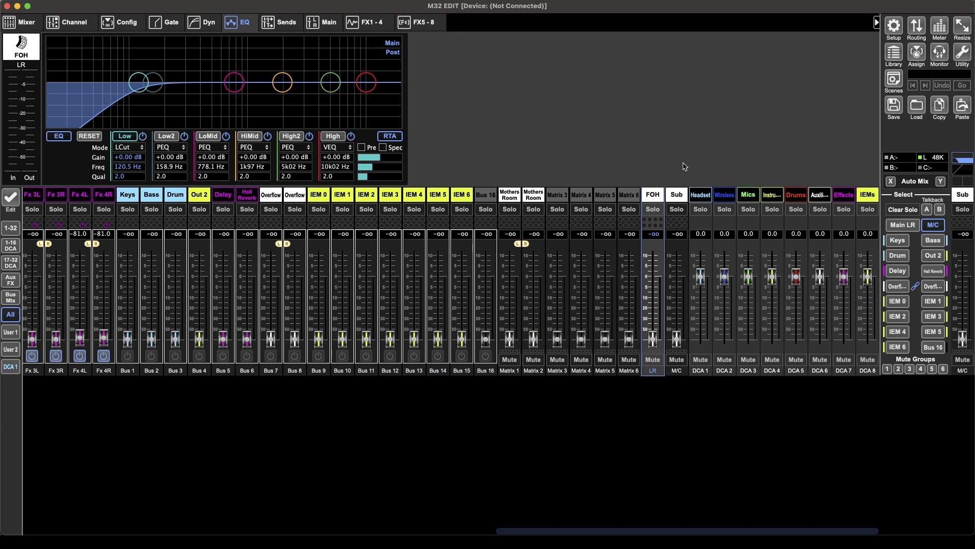
pyautogui.click(680, 201)
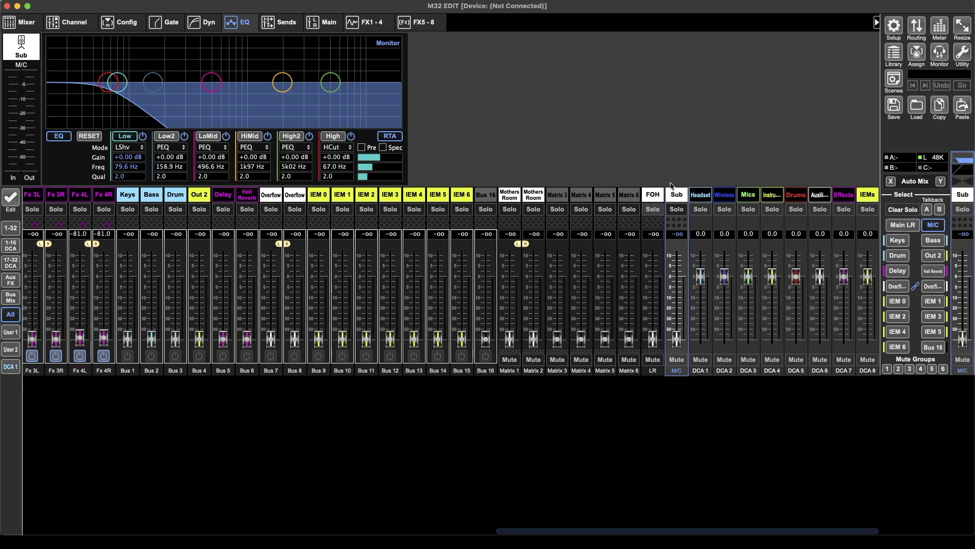
pyautogui.click(654, 197)
pyautogui.click(285, 24)
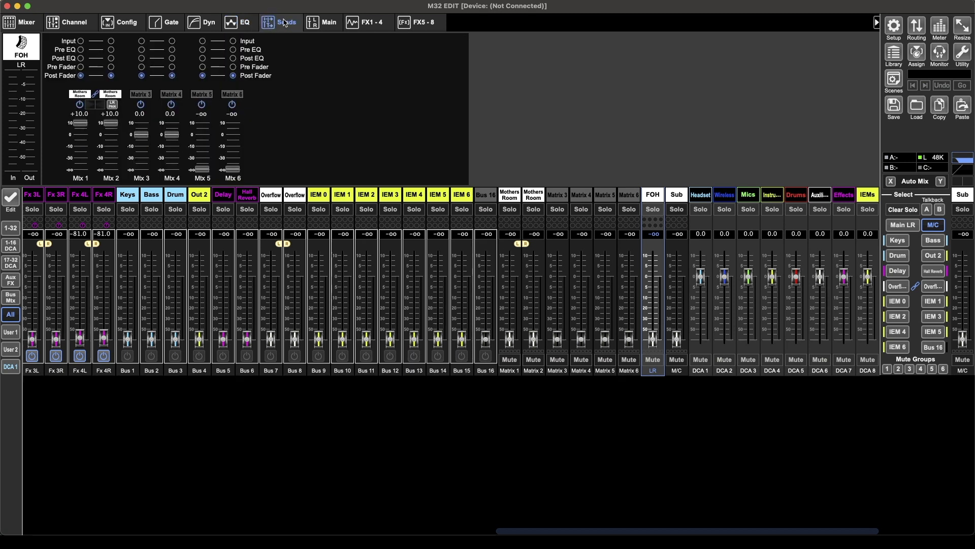
pyautogui.click(335, 27)
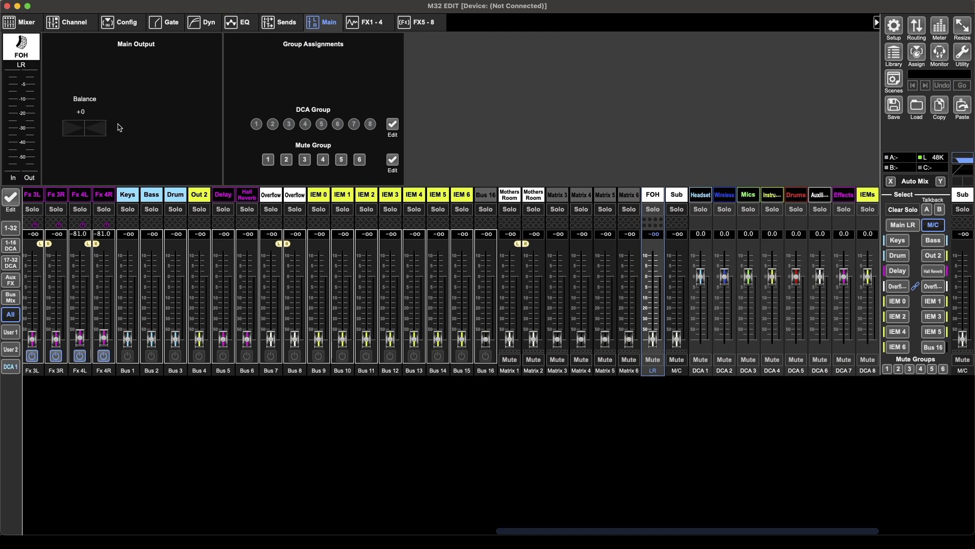
# - Check effects slots 1–4 and 5–8, then return to the Mixer sends and pan overview
pyautogui.click(369, 22)
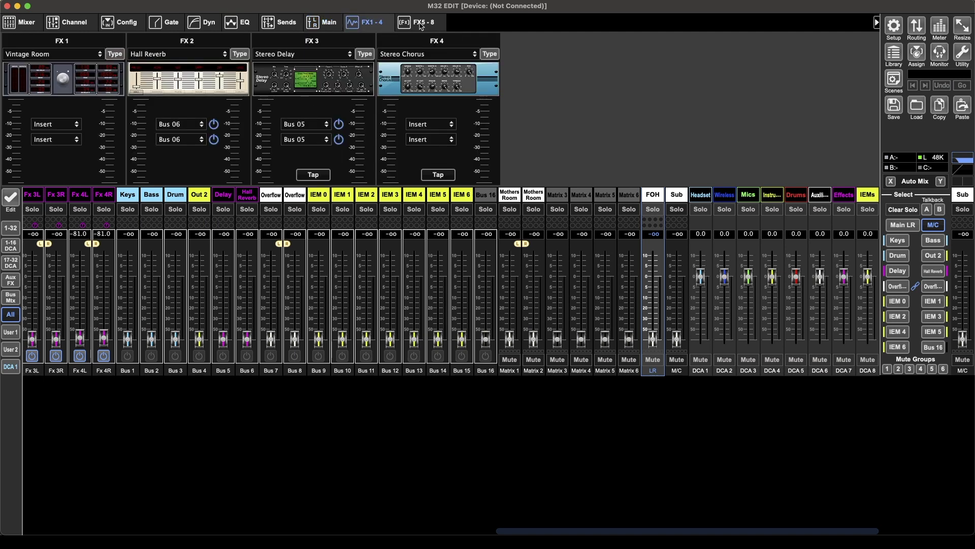
pyautogui.click(413, 25)
pyautogui.click(30, 25)
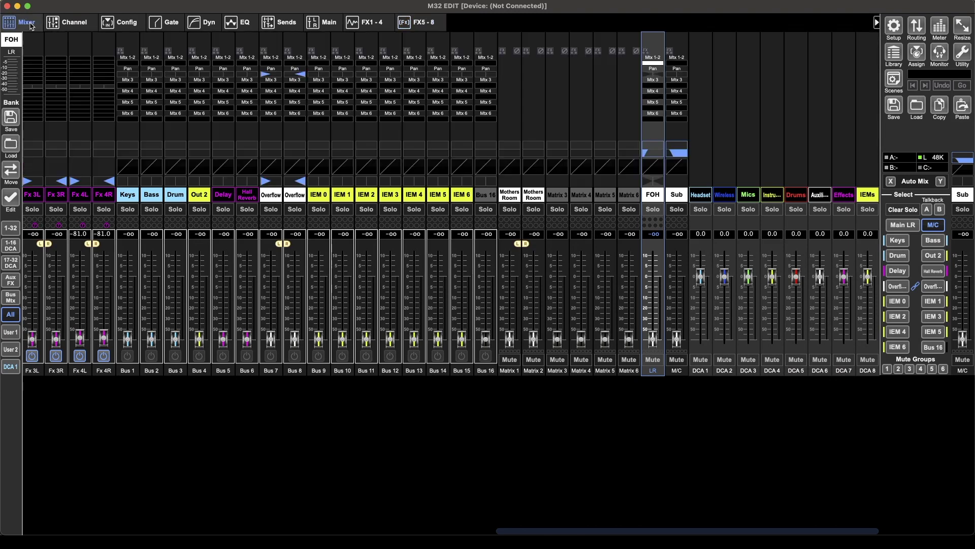